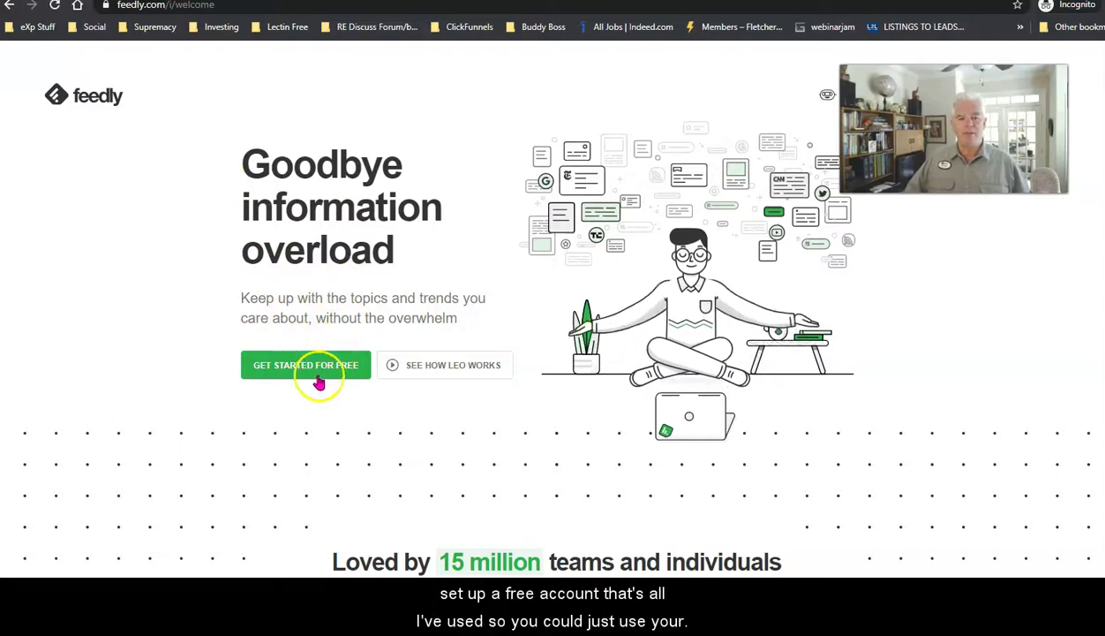
Step: Start a free Feedly account from the welcome page to reach the exp realty keyword alerts
left_click(324, 372)
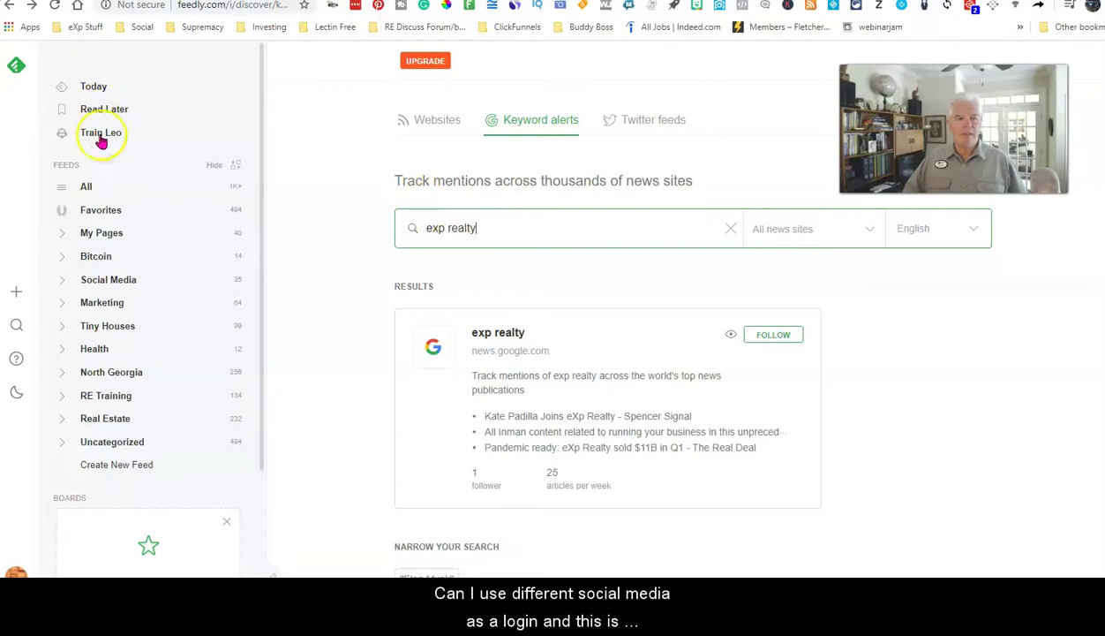
Step: Show the All Personal Feeds stream with the Bitcoin, Marketing and Real Estate collections
left_click(106, 193)
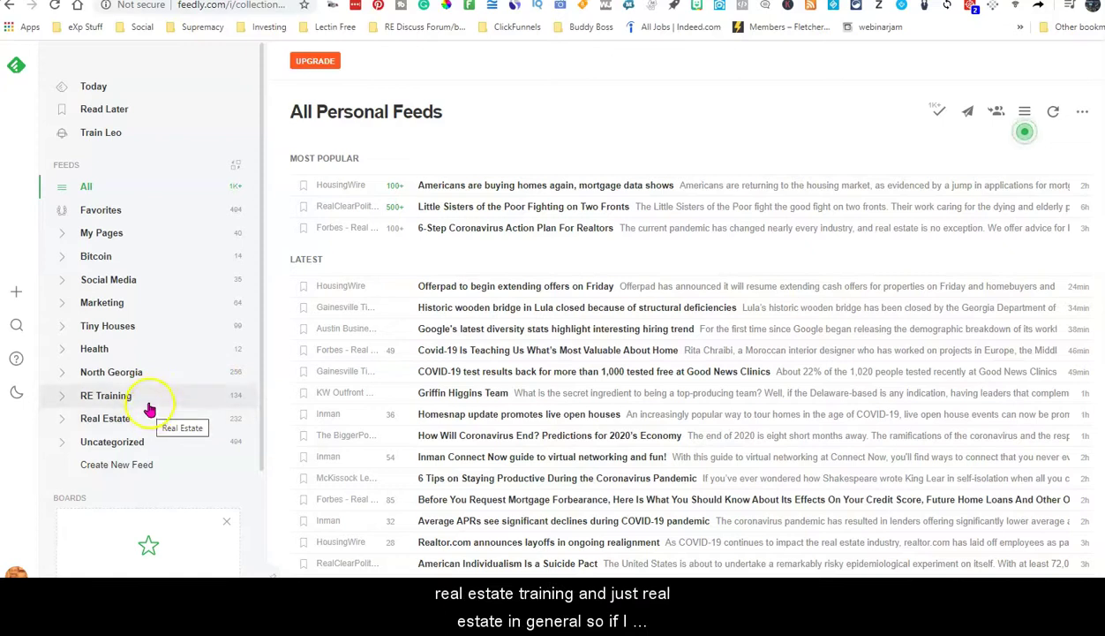
Step: Glance at the Marketing feed, then expand and open the Social Media feed's articles
left_click(63, 304)
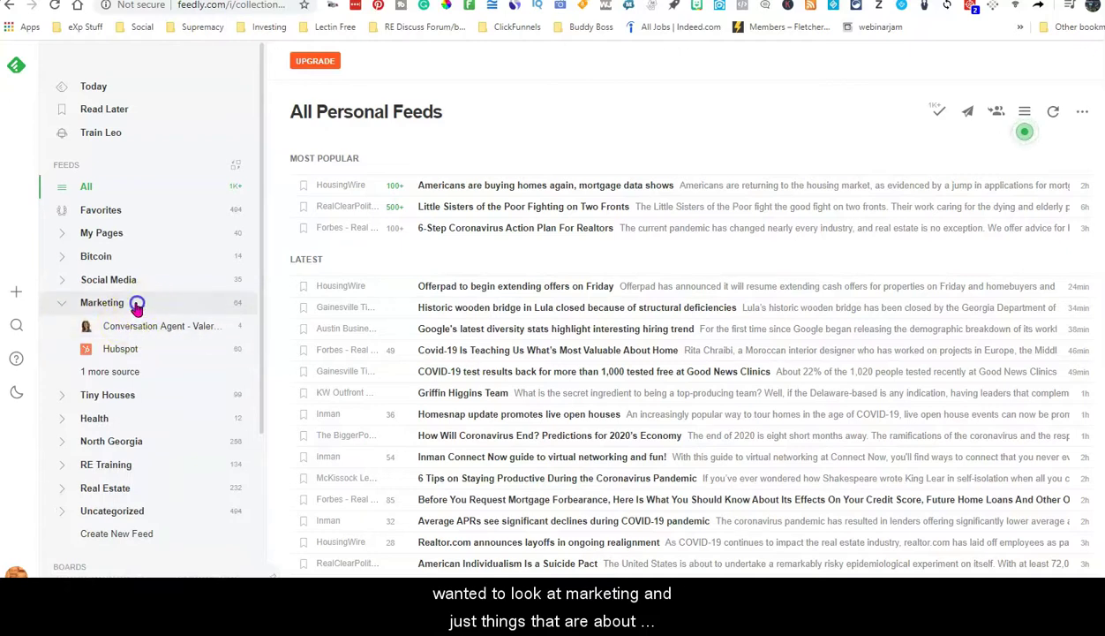
left_click(137, 305)
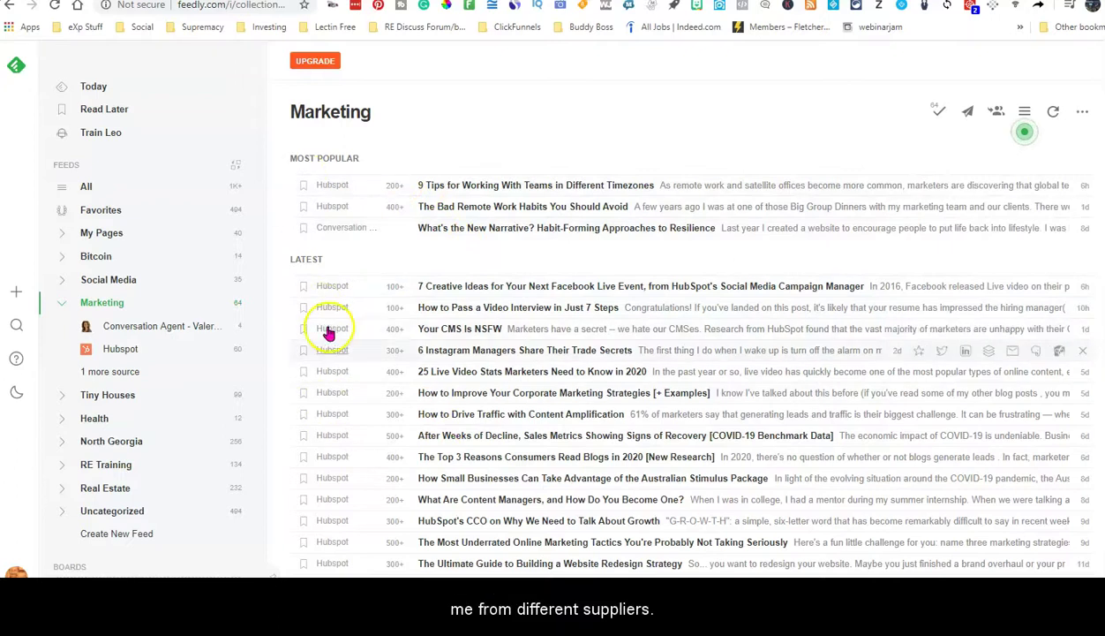
left_click(65, 306)
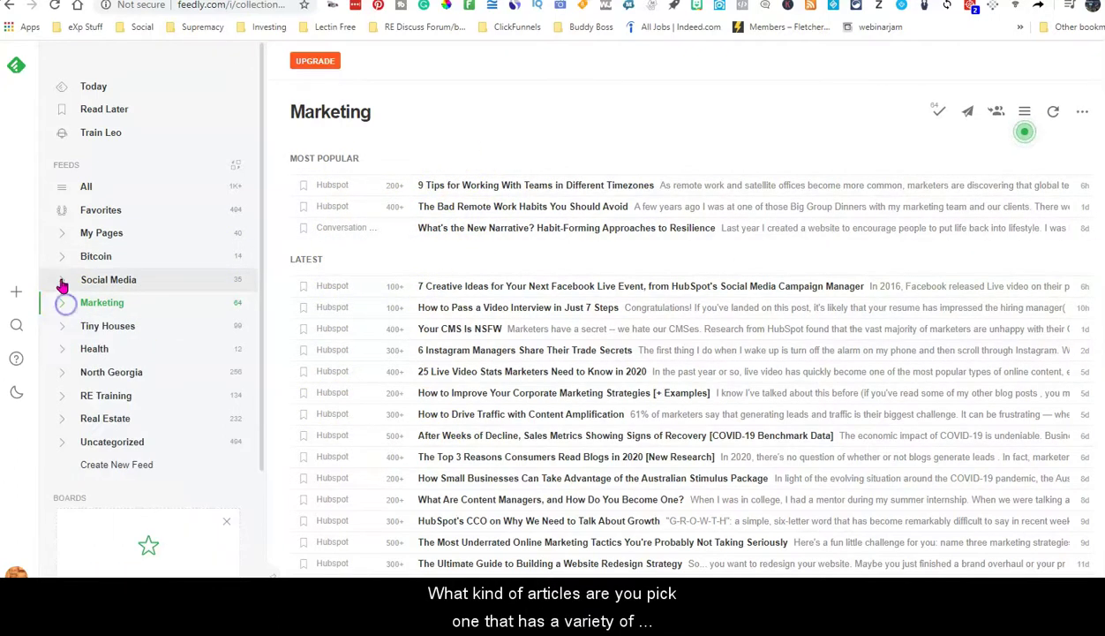
left_click(62, 281)
left_click(179, 282)
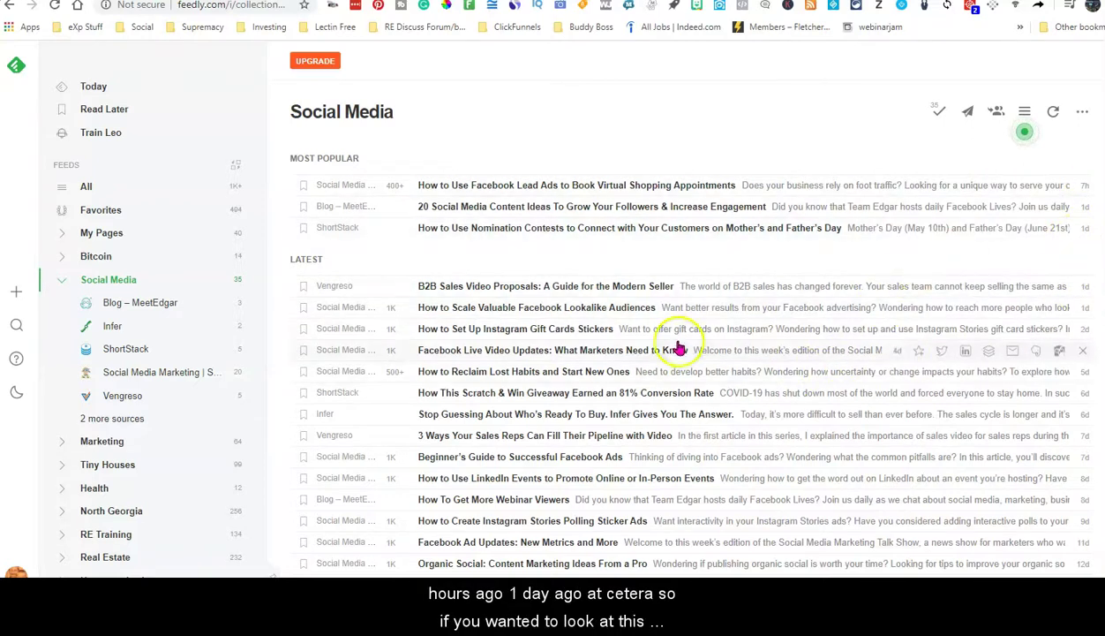
Step: Preview the top Facebook Lead Ads article and read it on Social Media Examiner
left_click(550, 189)
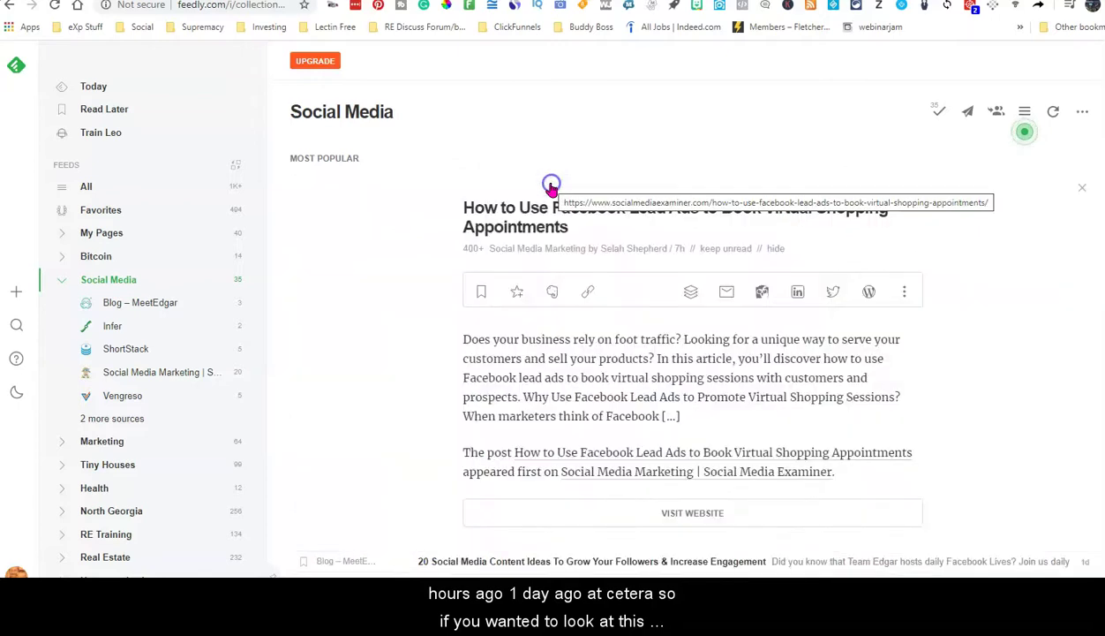
scroll(756, 294, "down", 3)
scroll(757, 294, "up", 3)
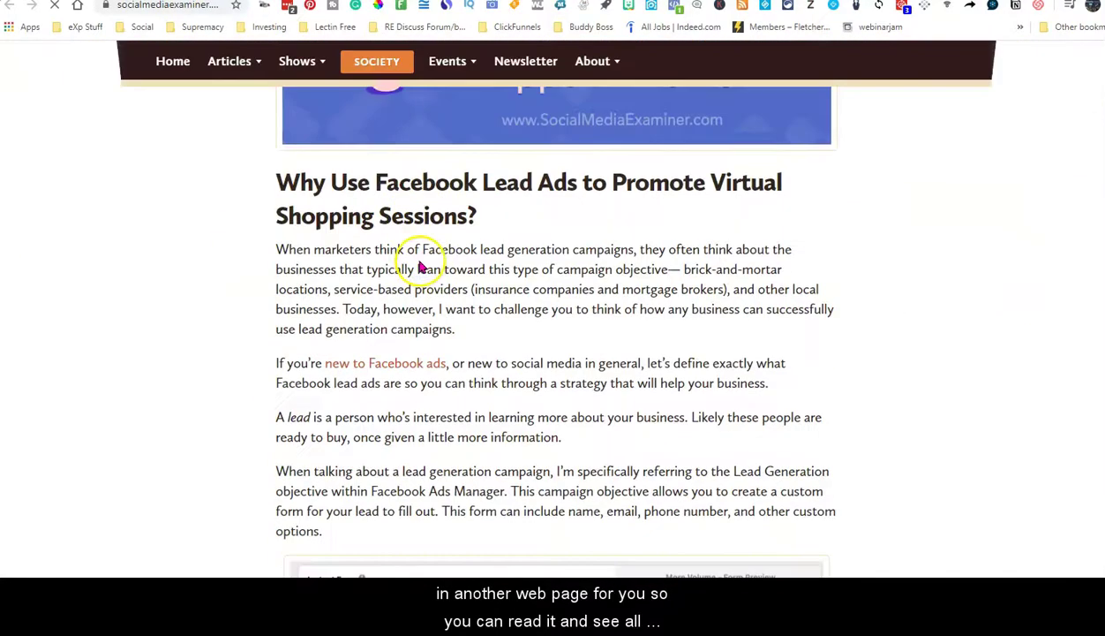
scroll(421, 266, "down", 5)
scroll(420, 266, "down", 5)
scroll(419, 259, "down", 5)
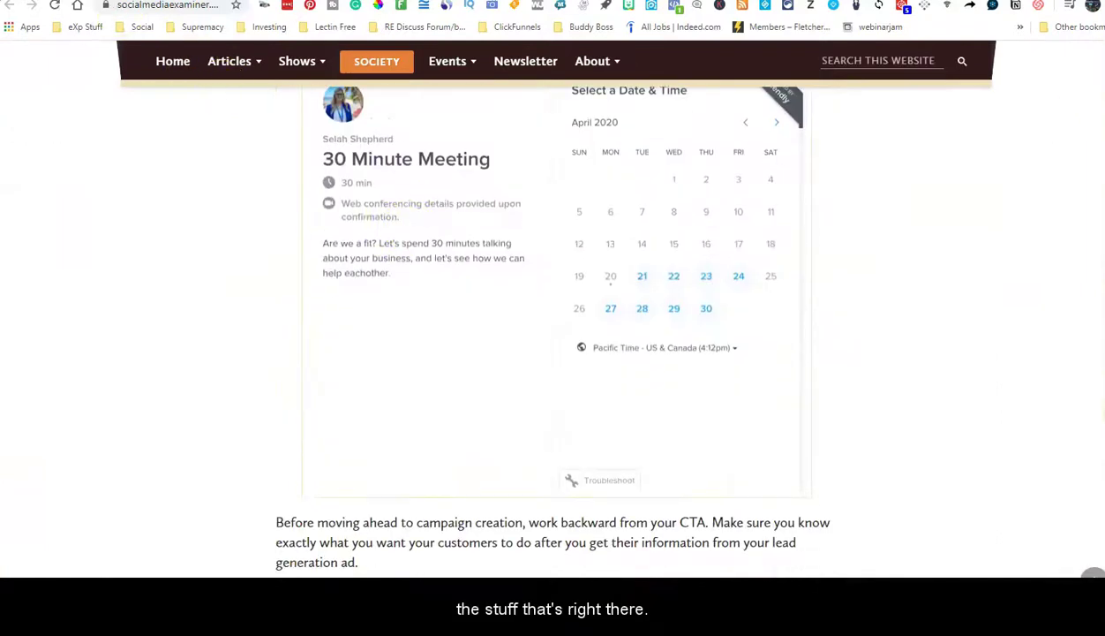
Step: Return to Feedly, collapse Social Media, and open the Real Estate feed's latest articles
left_click(86, 20)
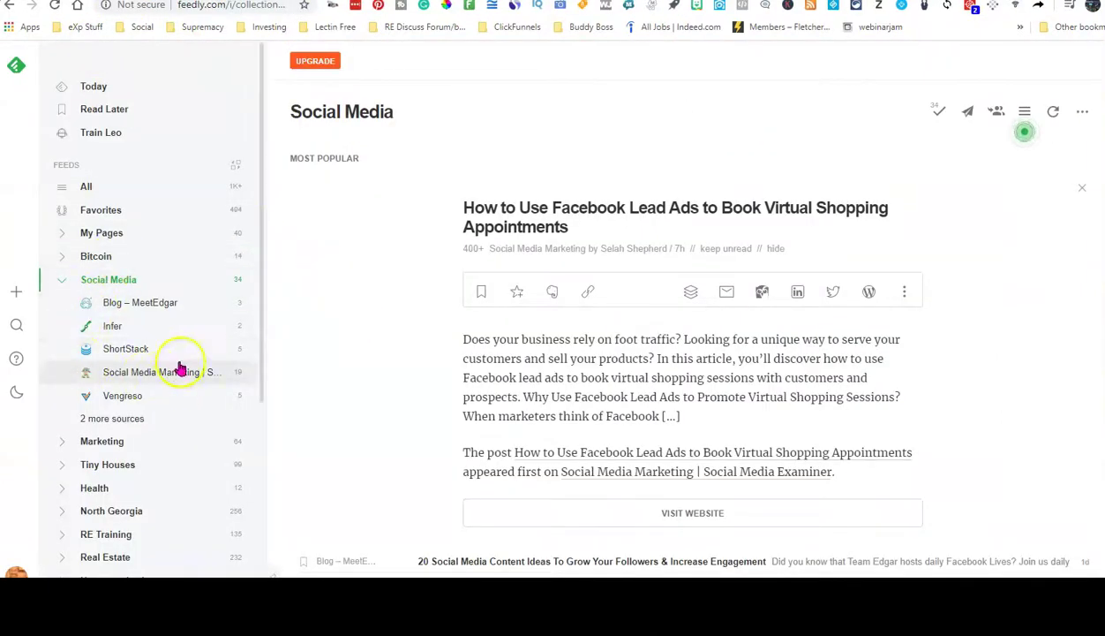
left_click(57, 279)
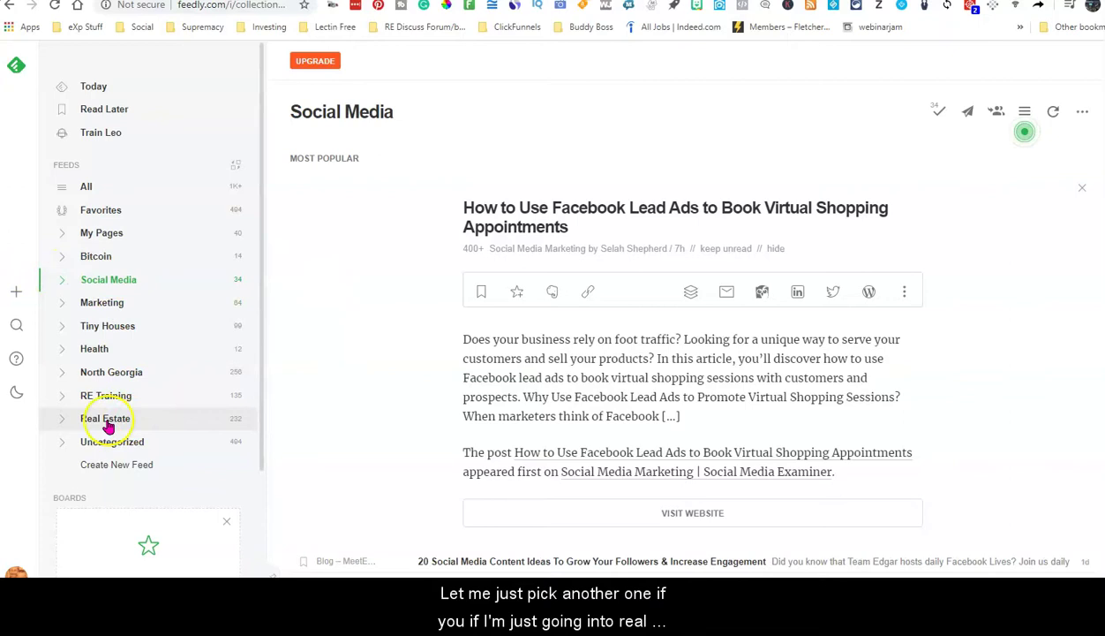
left_click(65, 421)
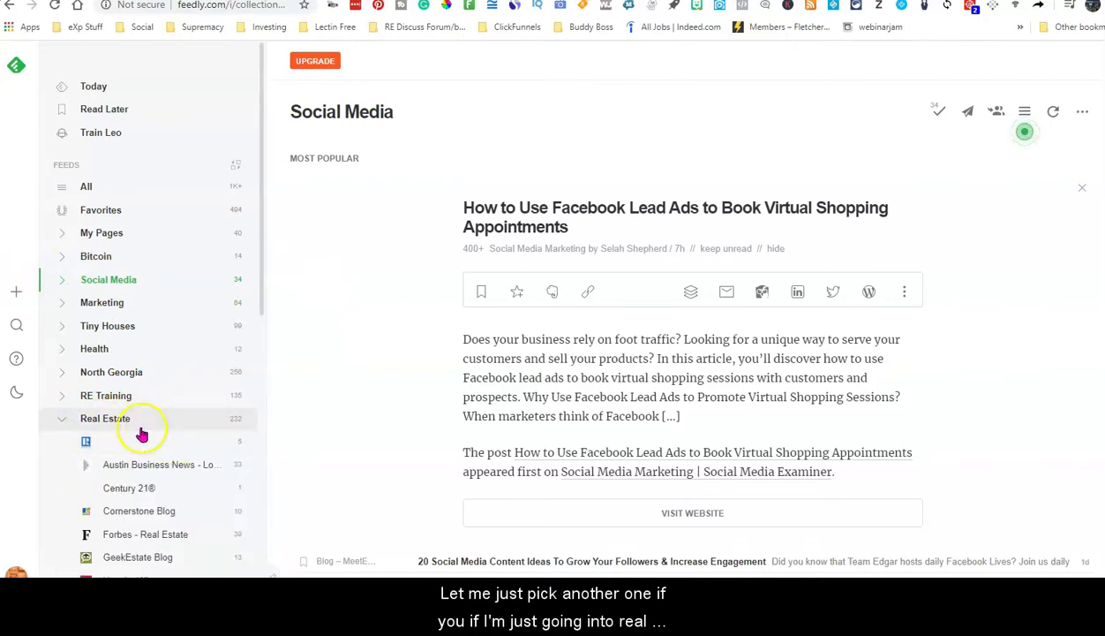
scroll(204, 394, "down", 5)
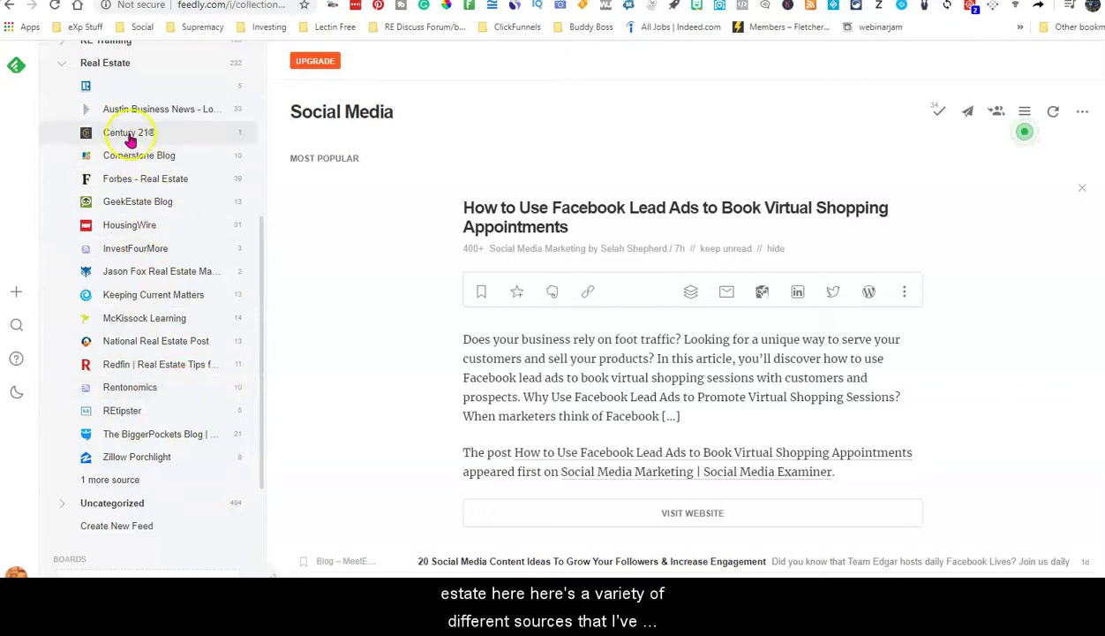
left_click(132, 74)
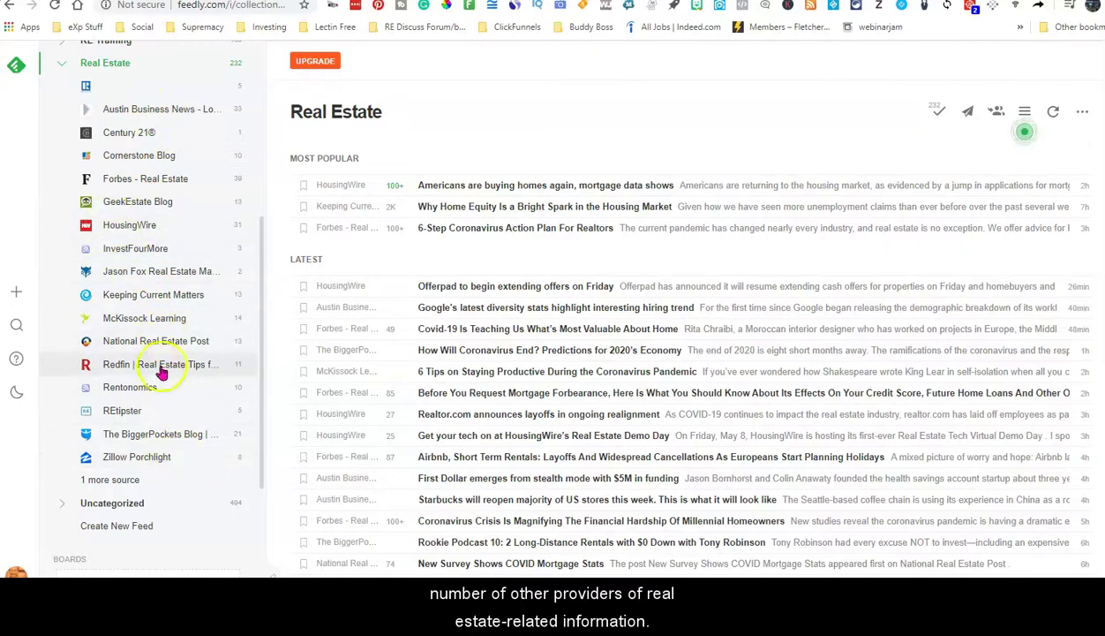
mouse_move(649, 457)
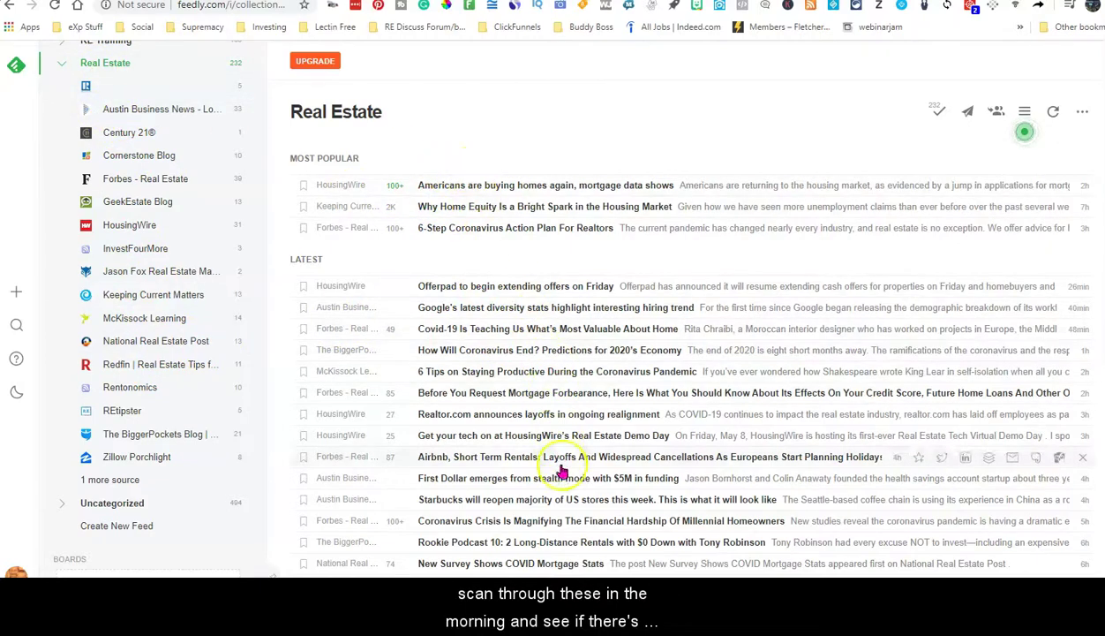
scroll(546, 486, "down", 3)
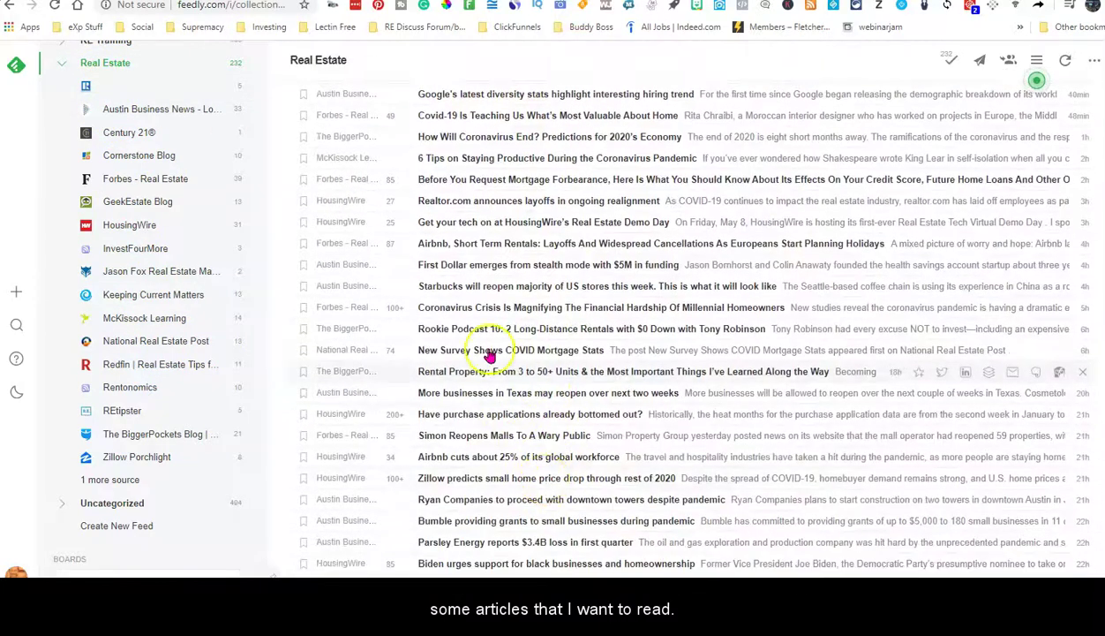
mouse_move(499, 227)
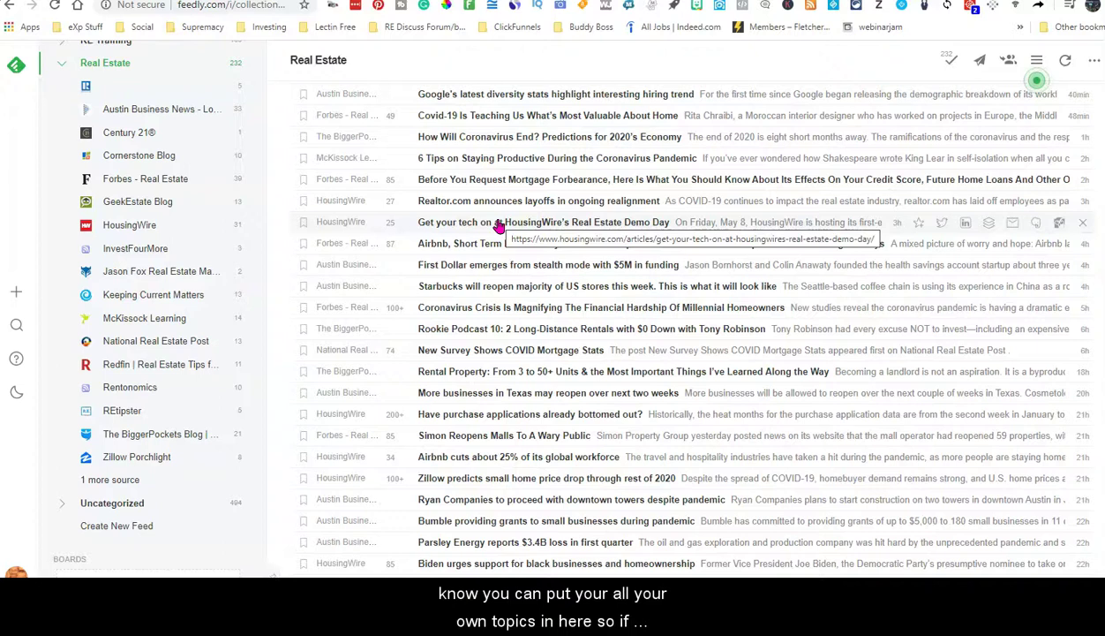
left_click(64, 64)
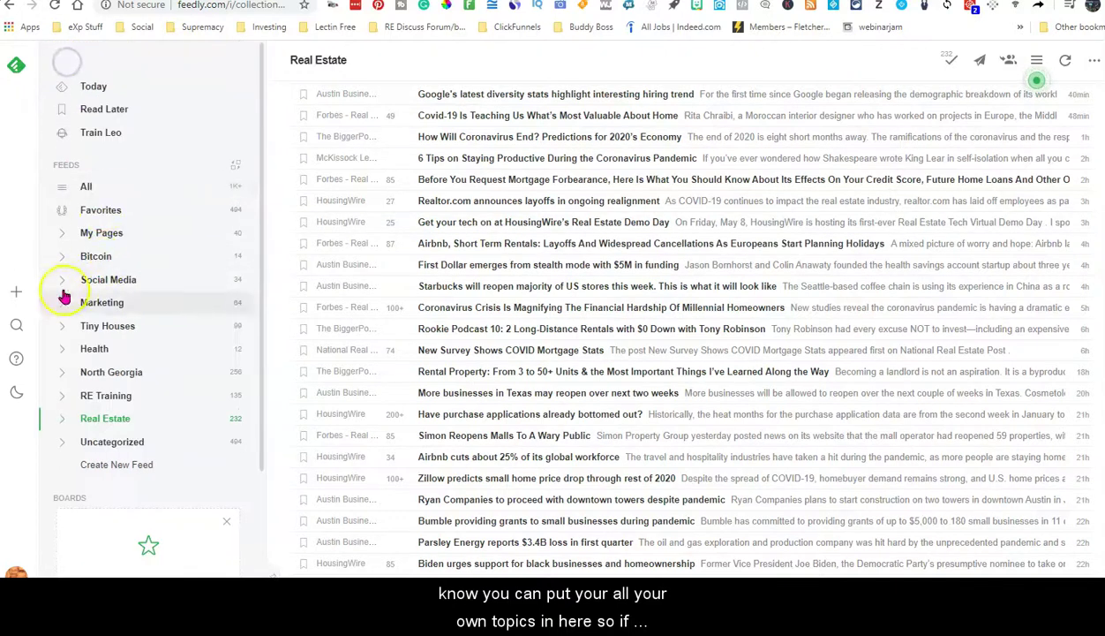
Step: Browse Discover sources for #business, led by Harvard Business Review, Business Insider and The Economist
left_click(18, 294)
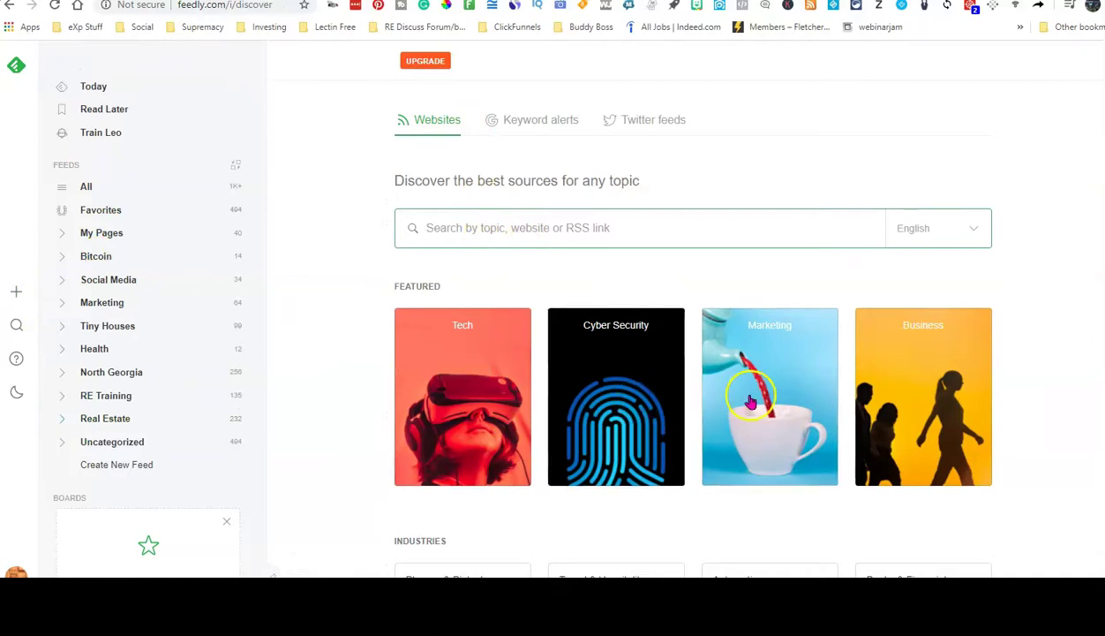
left_click(918, 375)
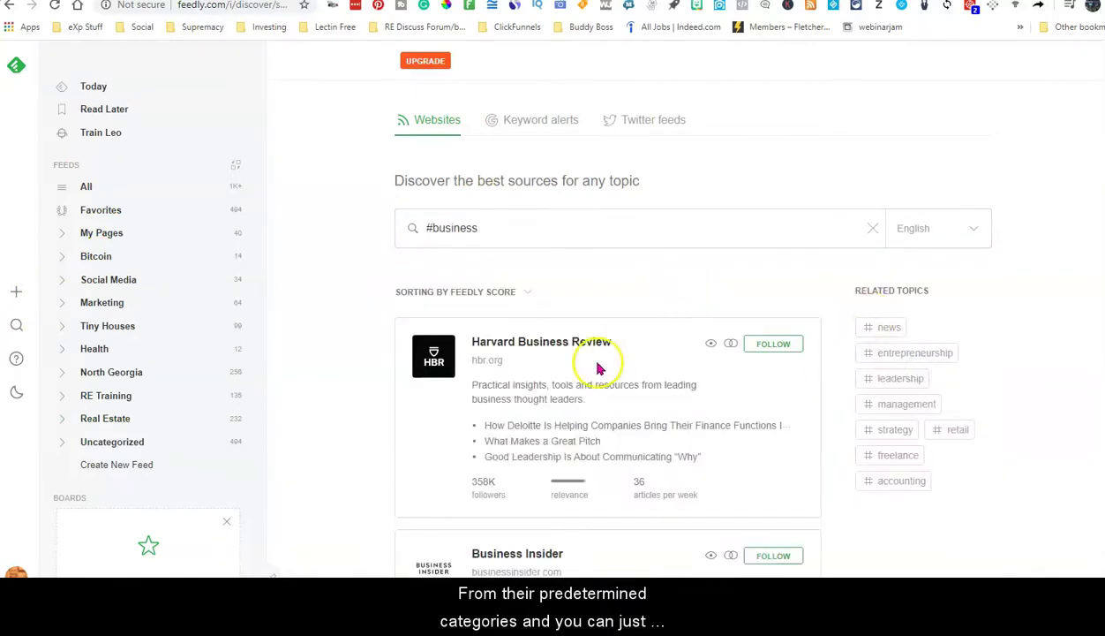
scroll(597, 368, "down", 3)
scroll(597, 370, "down", 2)
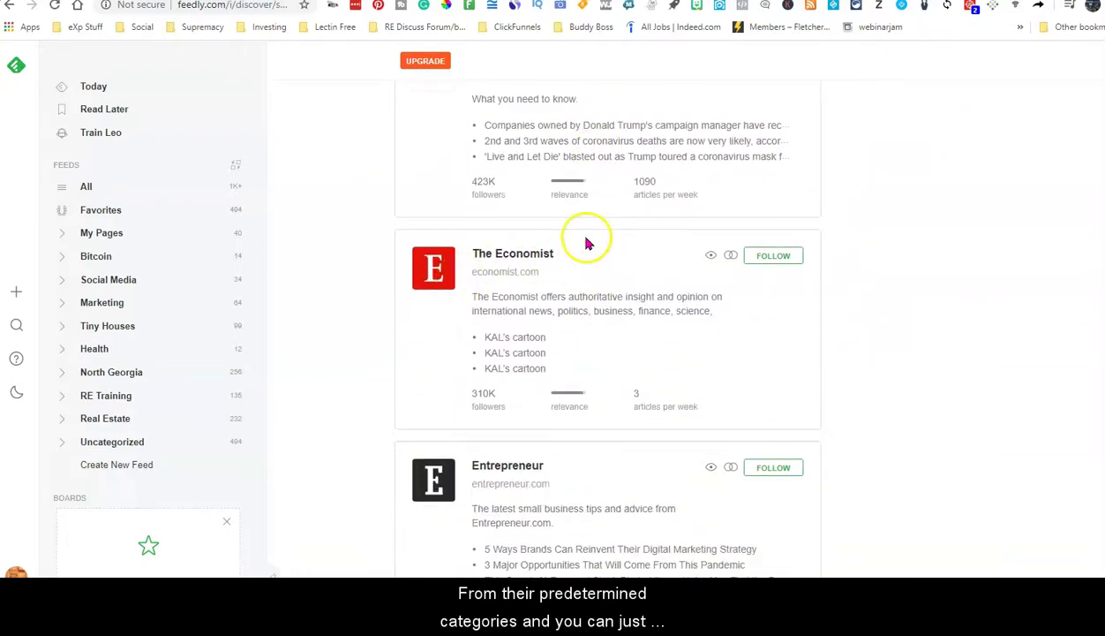
scroll(338, 227, "up", 5)
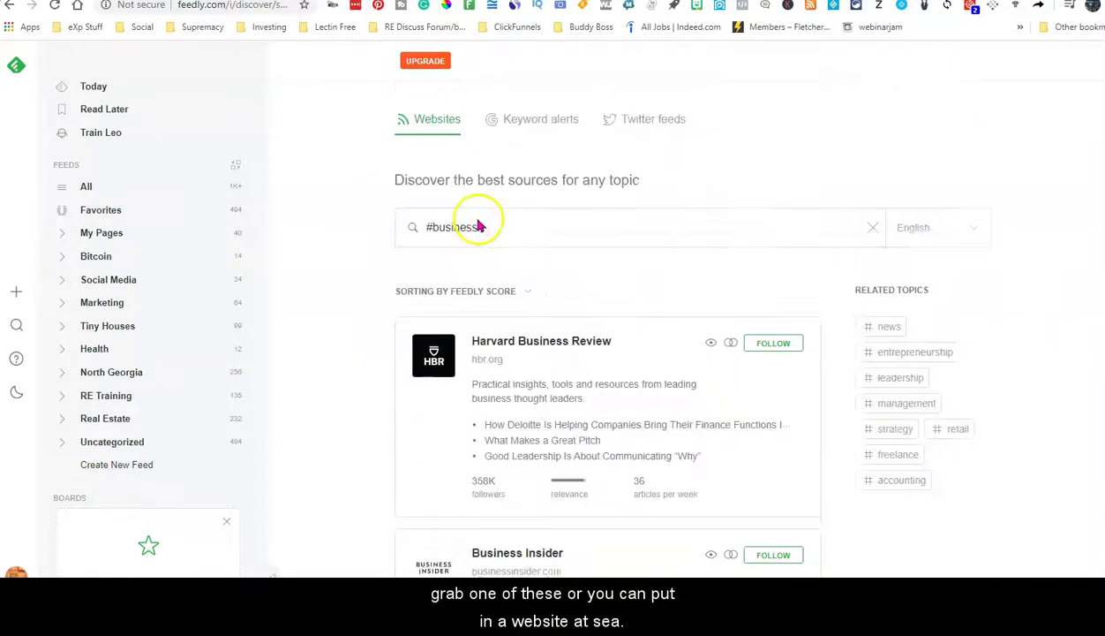
left_click_drag(494, 231, 385, 230)
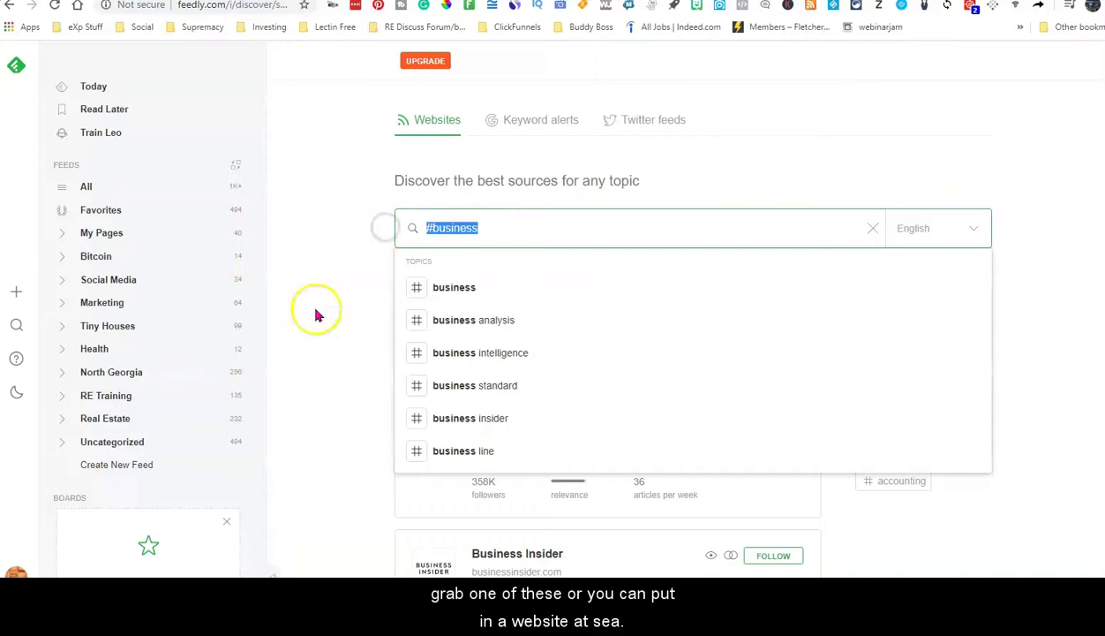
left_click(430, 248)
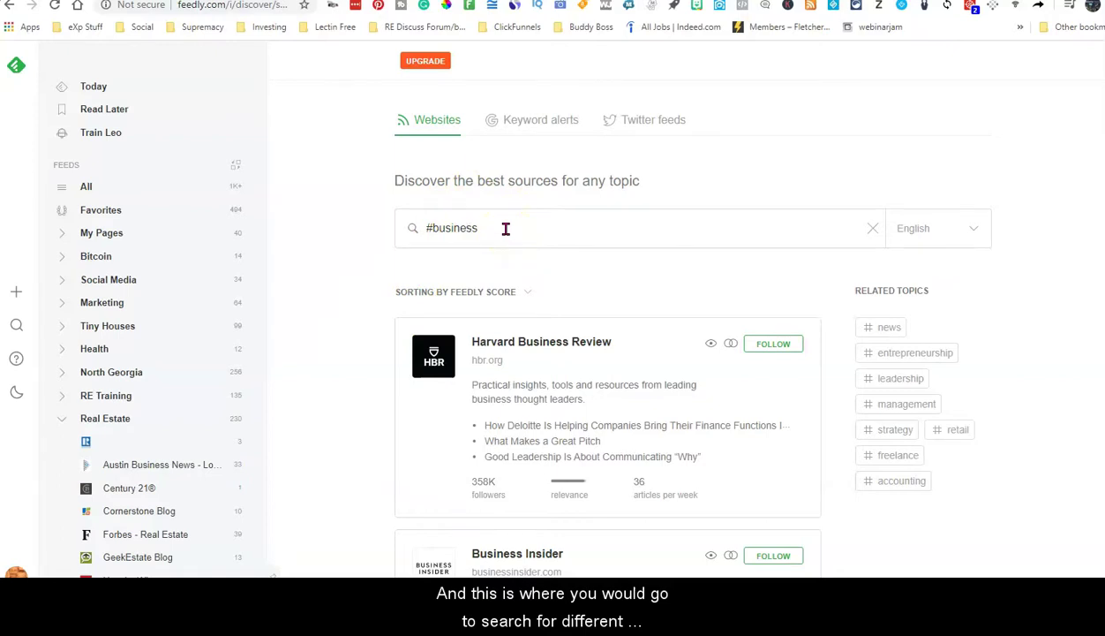
left_click(506, 229)
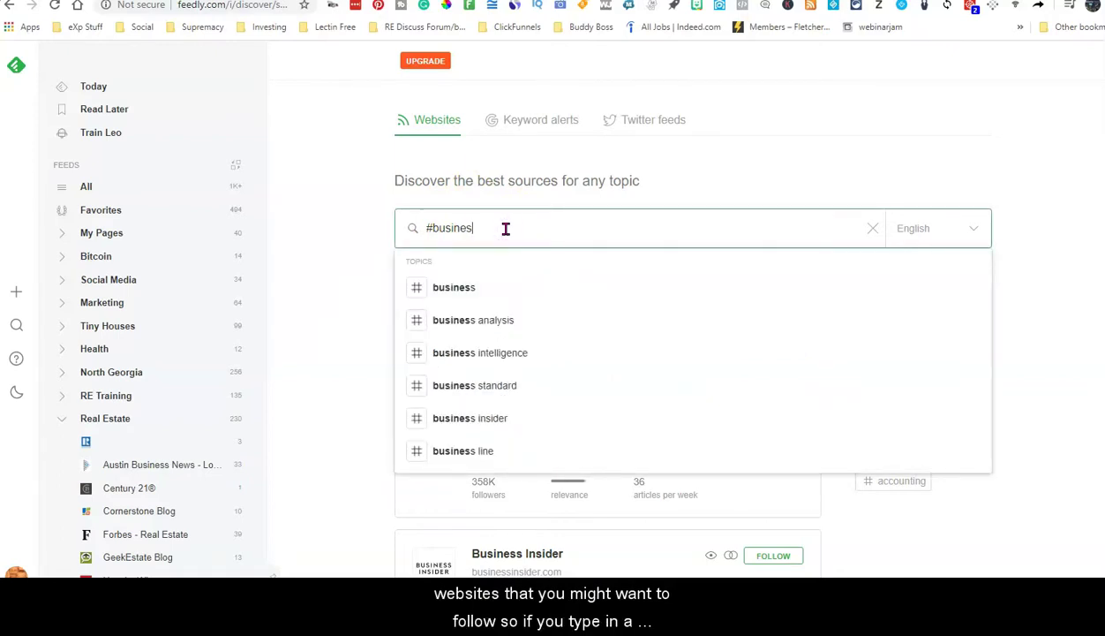
key("BackSpace")
key("BackSpace")
key("BackSpace")
type("r")
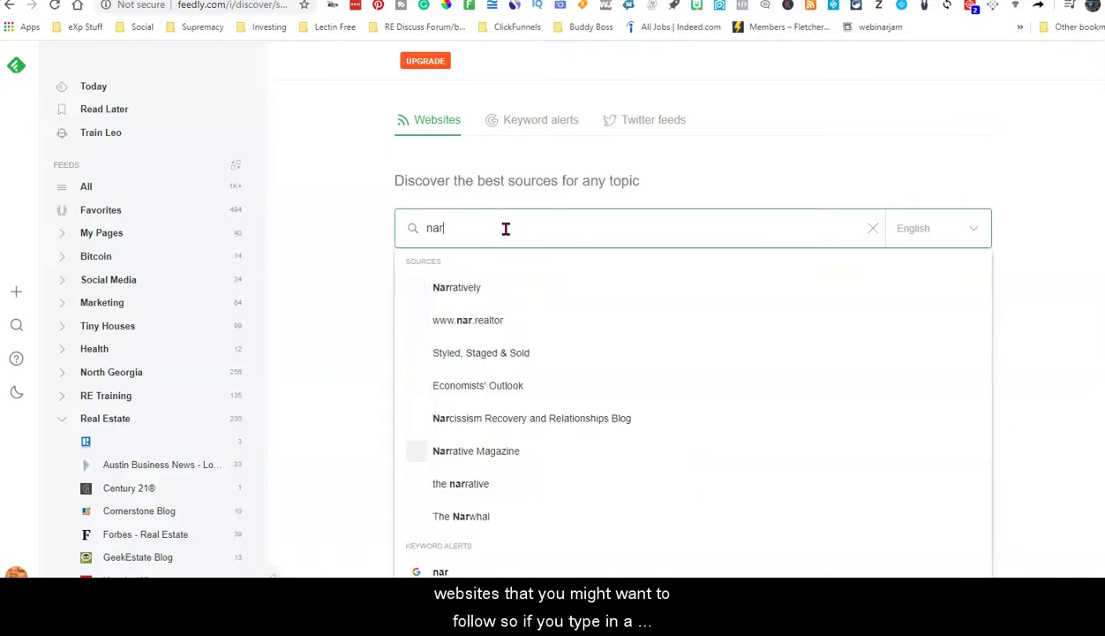
type(".rel")
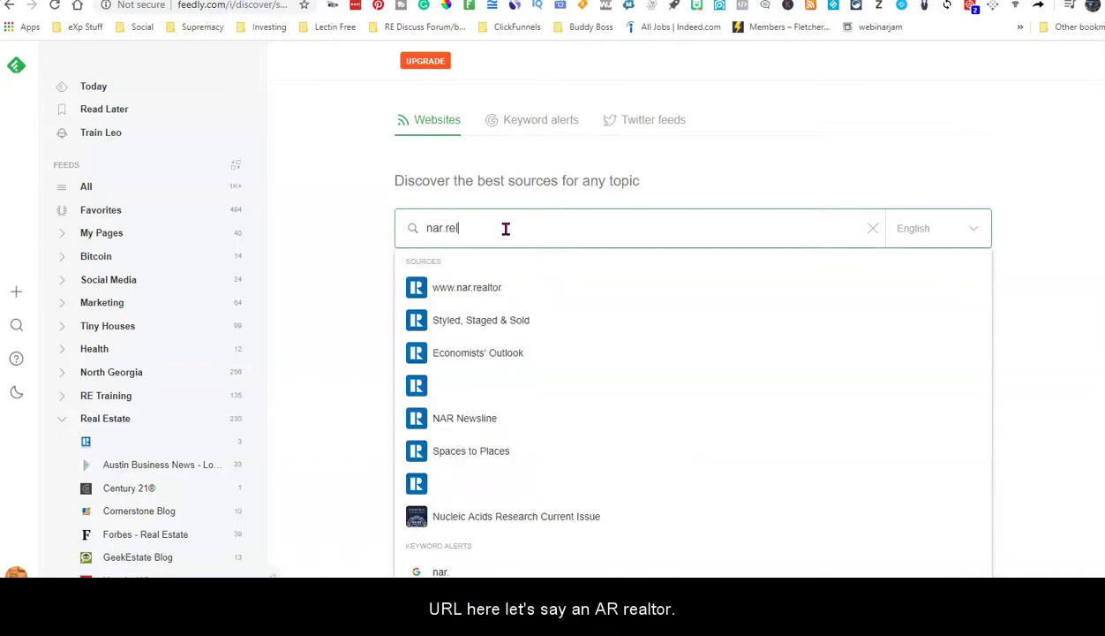
type("otr")
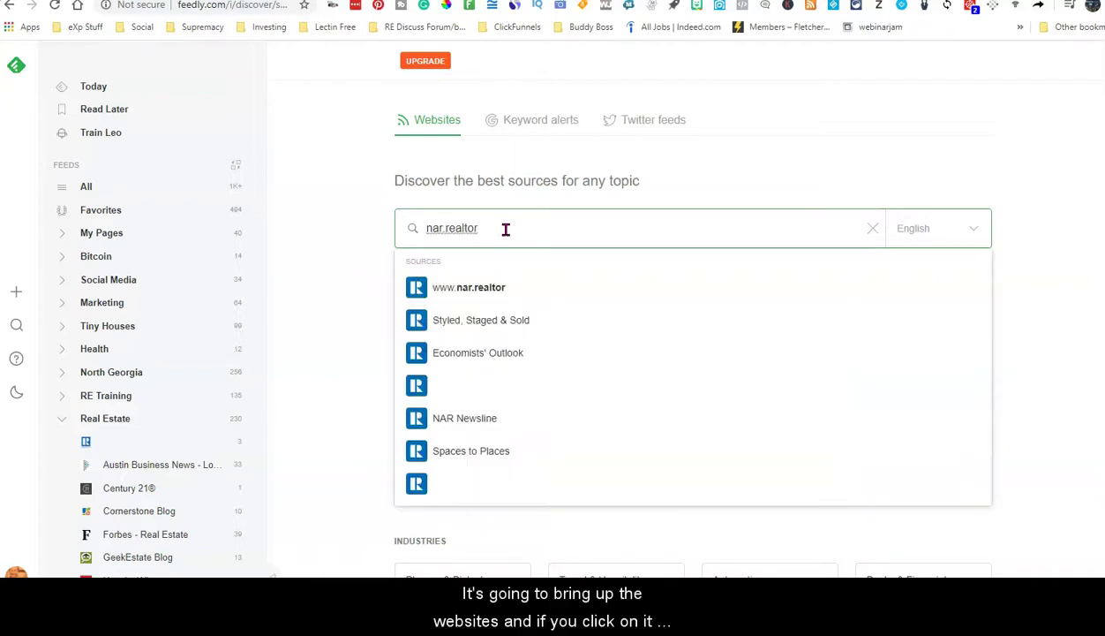
left_click(474, 291)
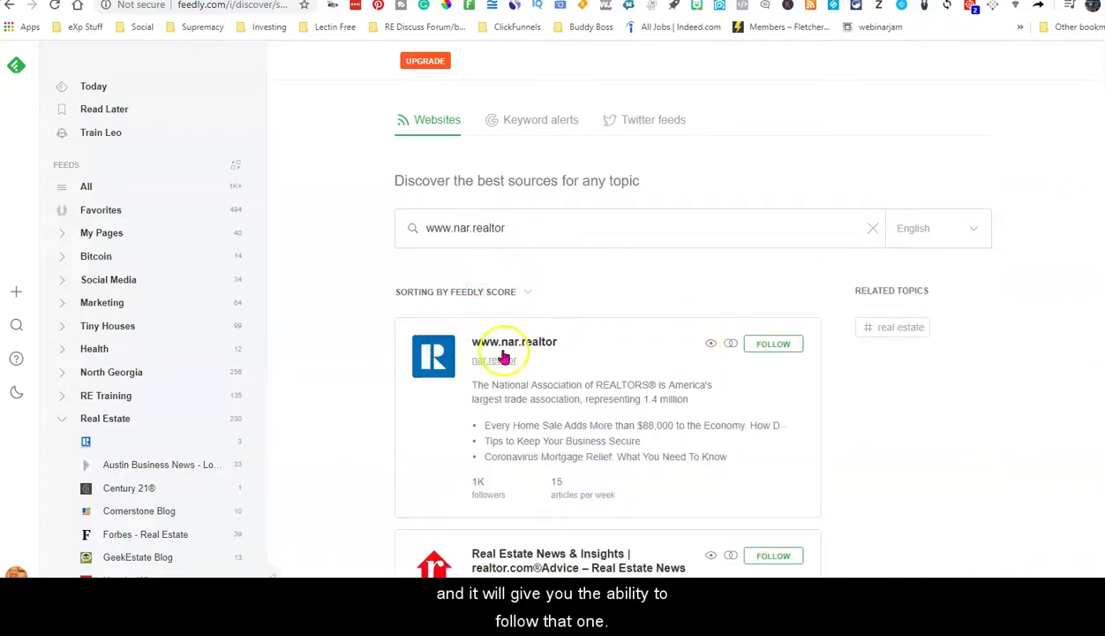
scroll(774, 346, "down", 3)
Step: Follow realtor.com's Real Estate News & Insights and add it to the Real Estate feed
left_click(774, 343)
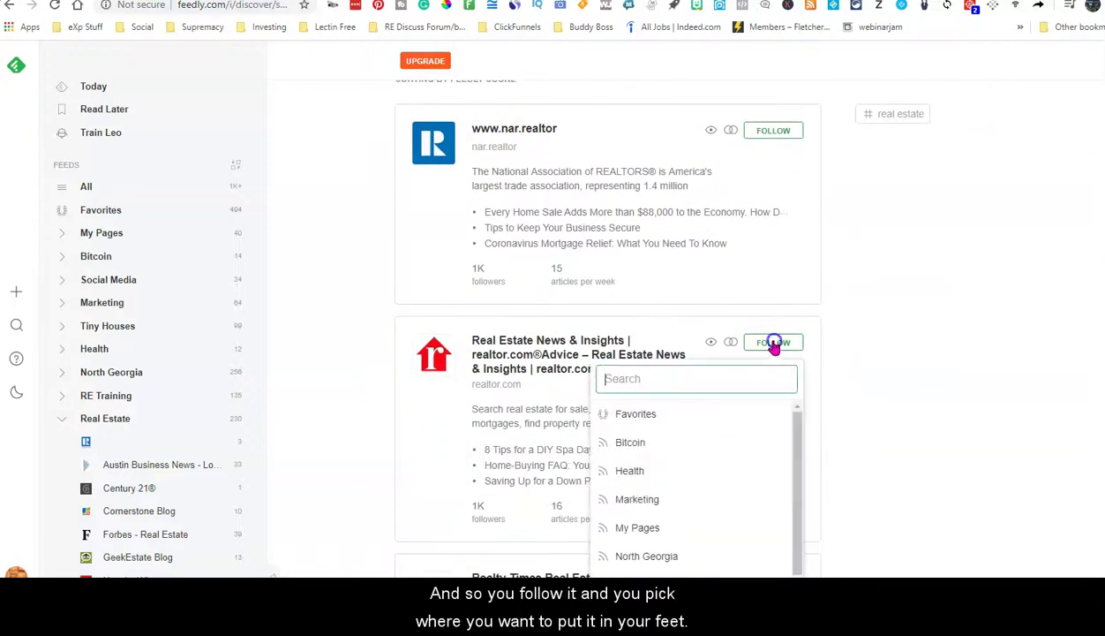
scroll(696, 455, "down", 2)
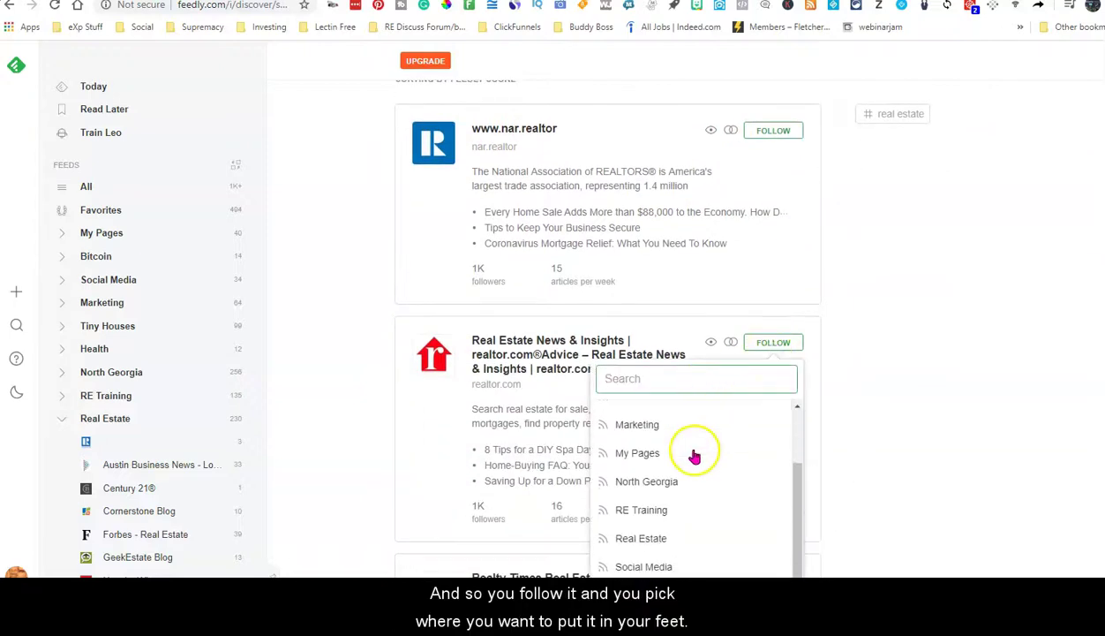
left_click(688, 540)
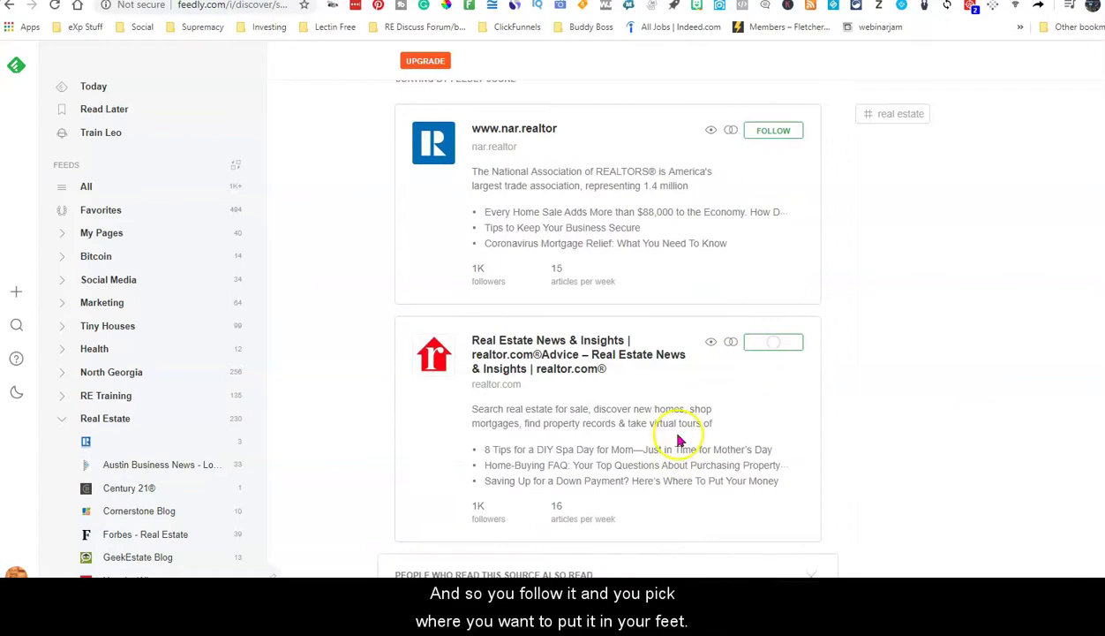
scroll(242, 377, "down", 1)
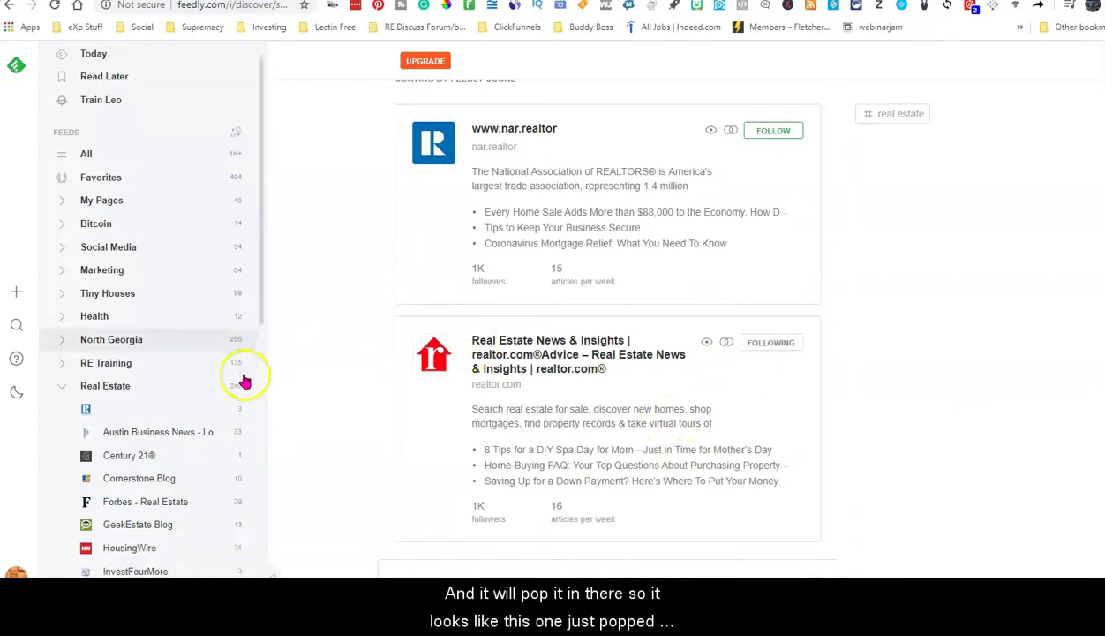
scroll(176, 344, "down", 4)
scroll(126, 371, "down", 3)
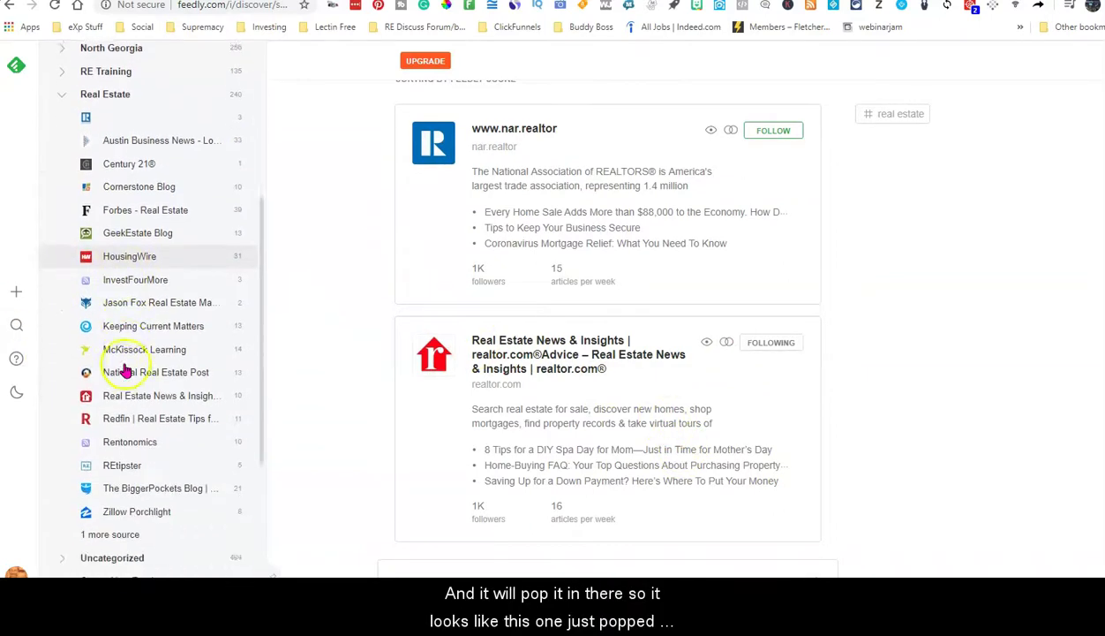
scroll(124, 366, "down", 2)
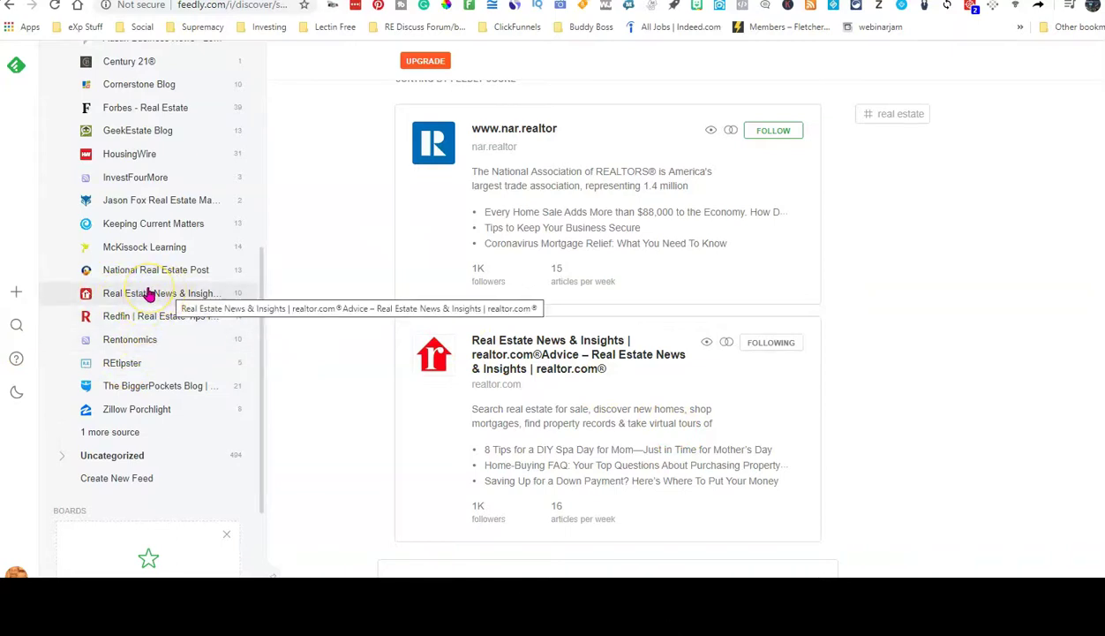
scroll(150, 294, "up", 7)
scroll(214, 301, "up", 3)
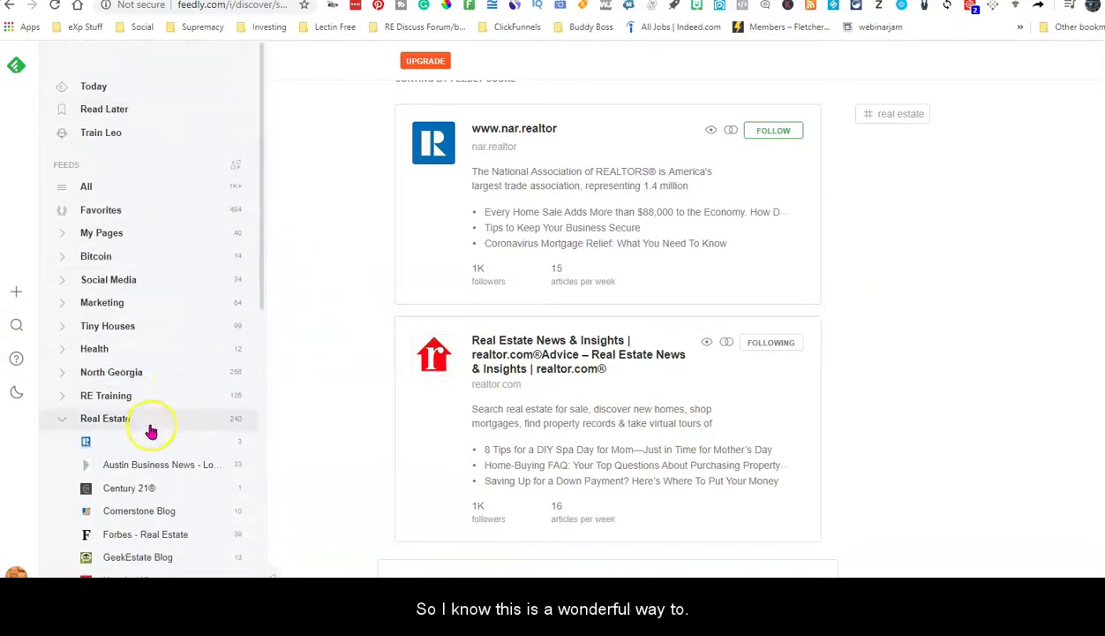
Step: Open the Real Estate feed and scroll through its article list
left_click(121, 423)
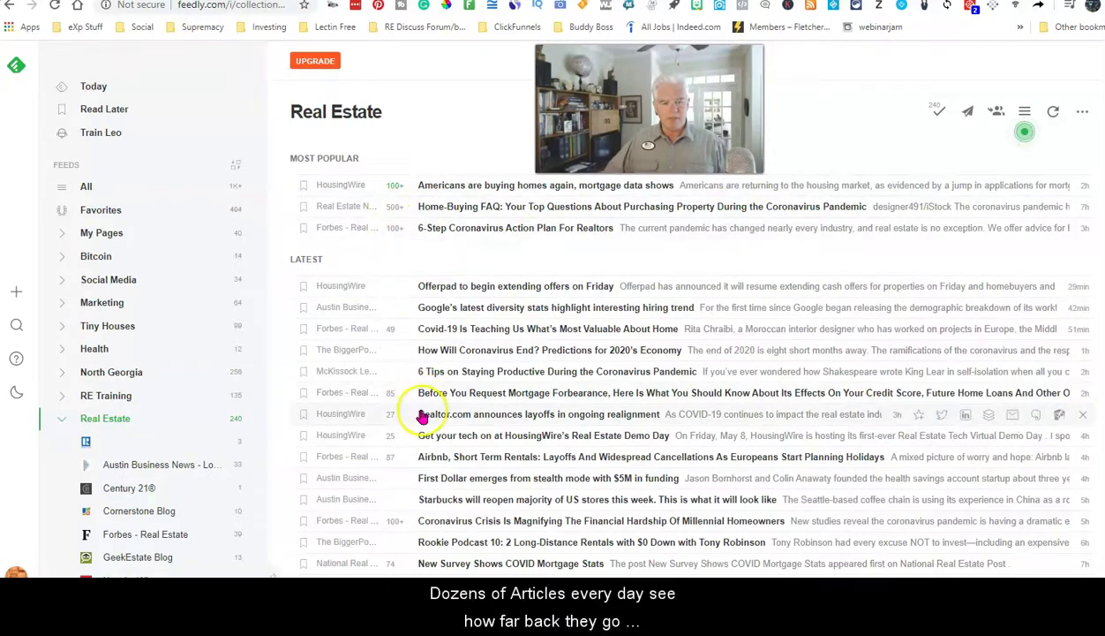
scroll(419, 414, "down", 3)
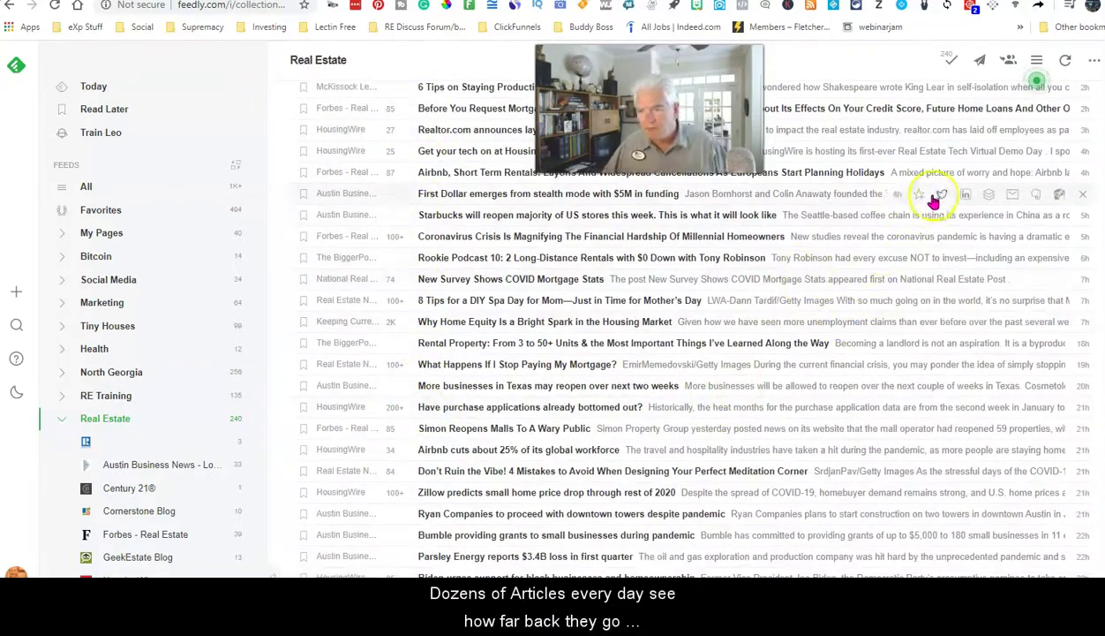
scroll(696, 353, "down", 1)
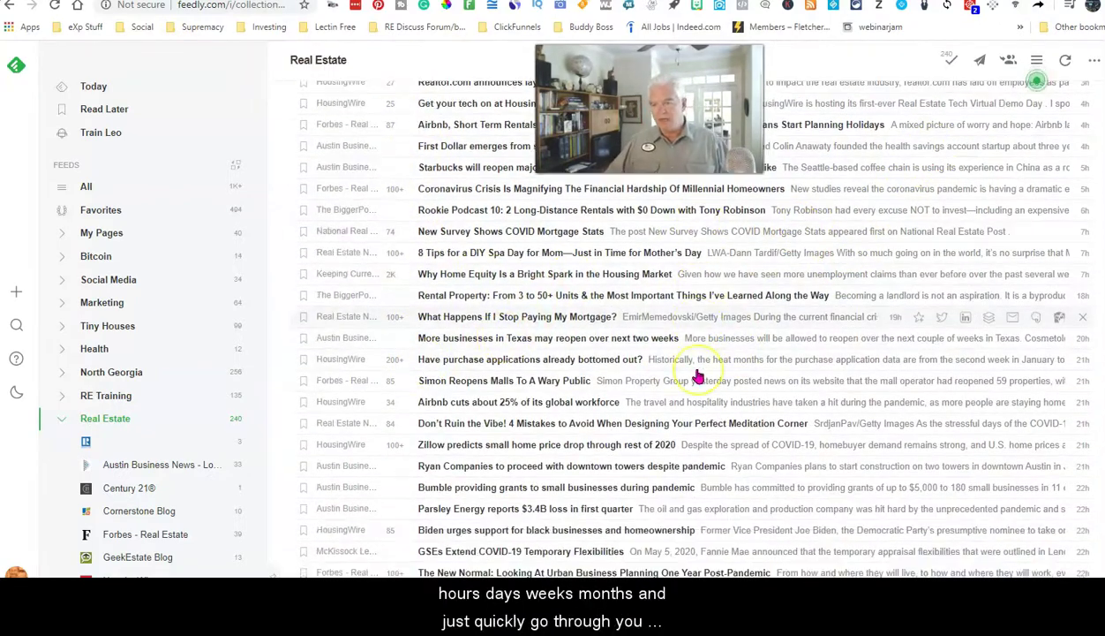
scroll(698, 375, "down", 3)
scroll(671, 372, "down", 4)
scroll(641, 368, "up", 3)
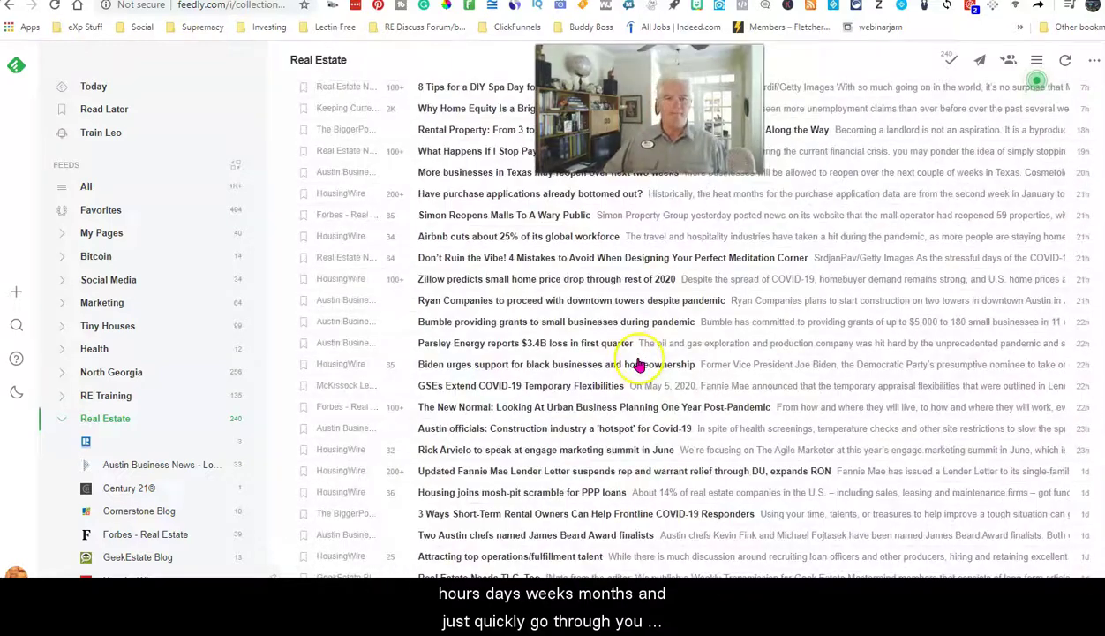
scroll(636, 362, "up", 3)
scroll(618, 349, "up", 4)
Step: Read the Offerpad and 6-Step Coronavirus Action Plan articles, then collapse the Real Estate folder
left_click(516, 287)
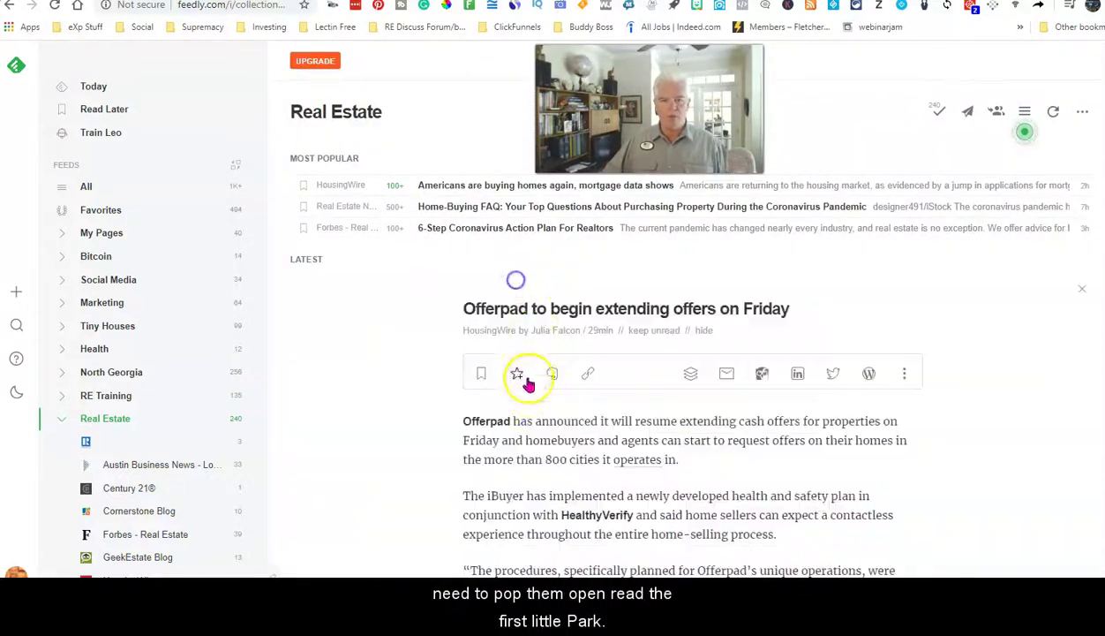
scroll(745, 427, "down", 3)
scroll(747, 430, "up", 3)
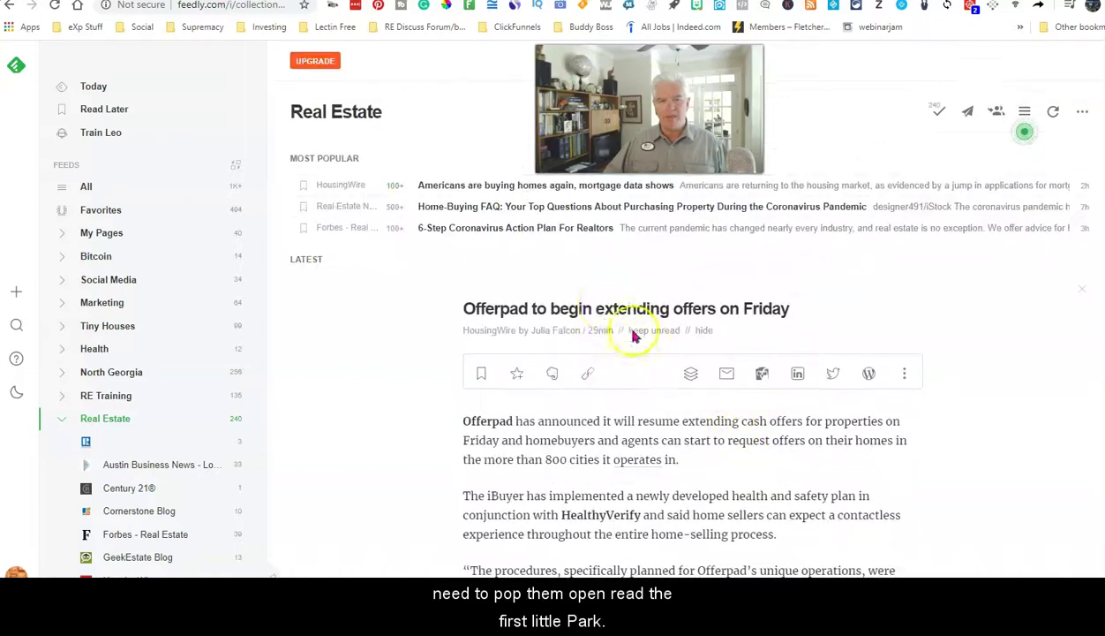
left_click(477, 229)
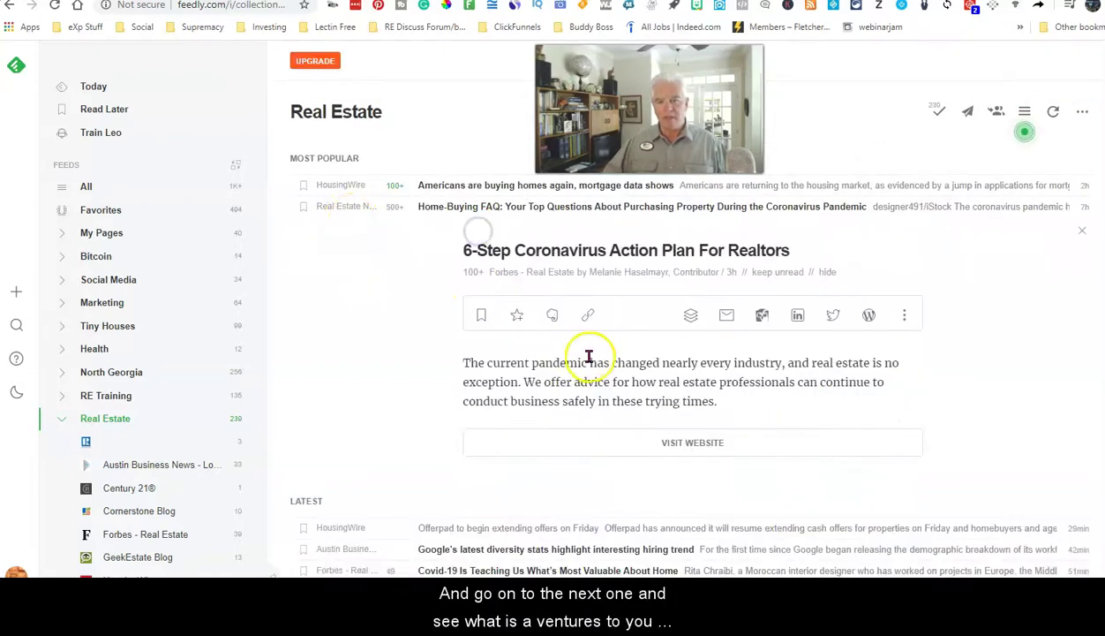
scroll(589, 357, "down", 4)
scroll(592, 362, "up", 4)
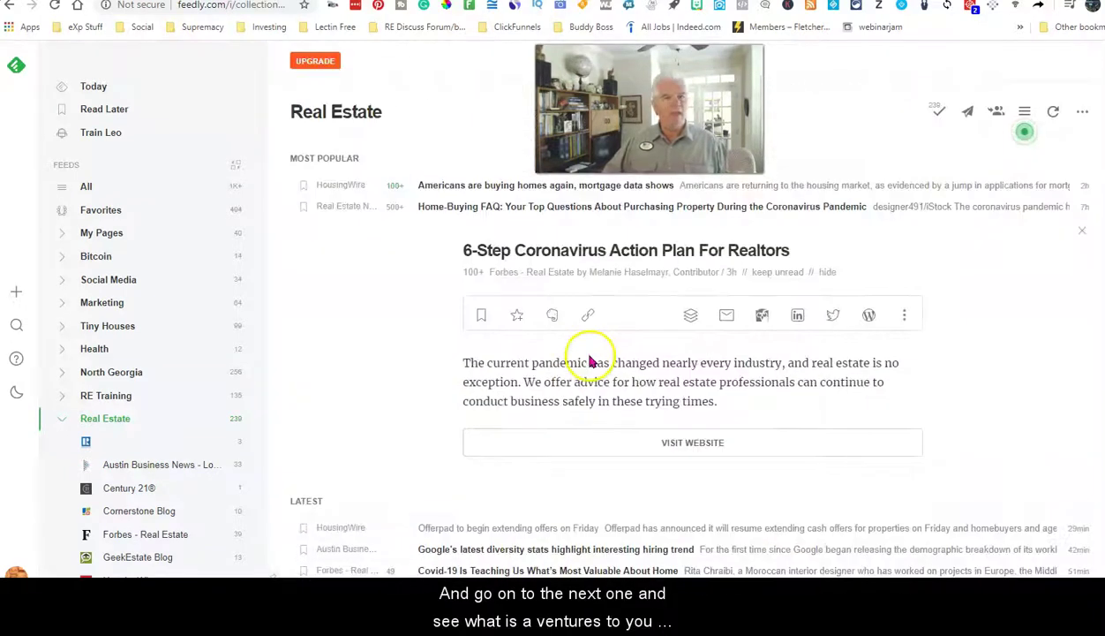
left_click(62, 418)
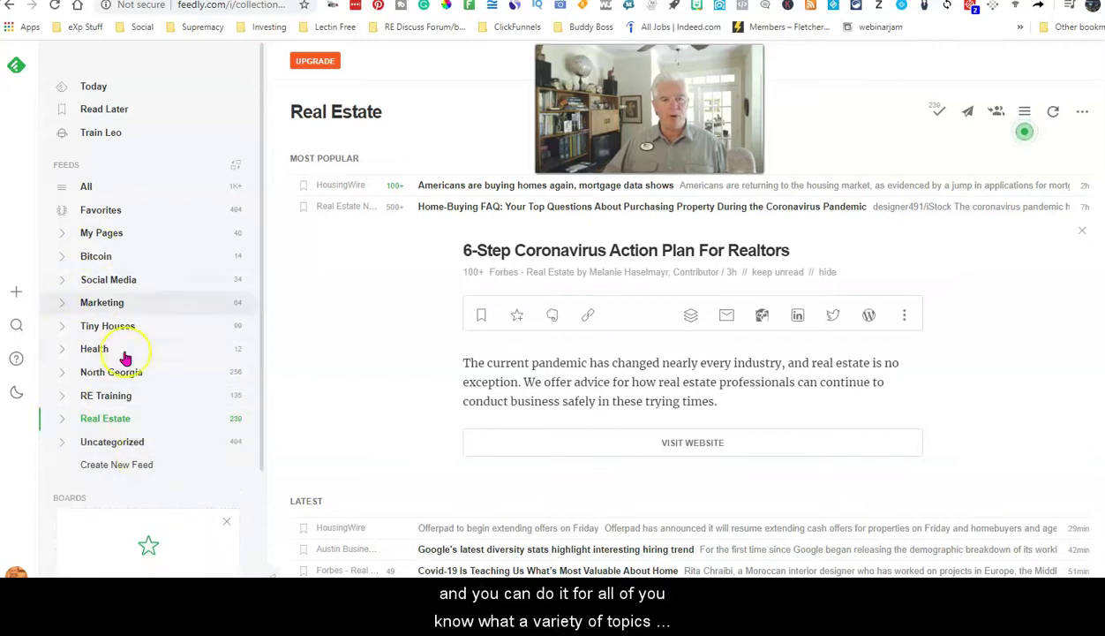